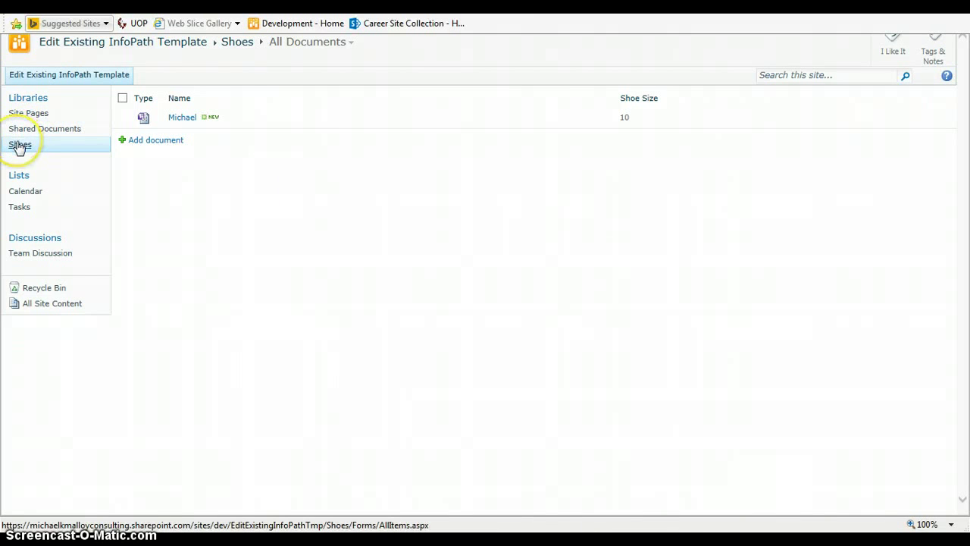
# - Open the library settings of the Shoes form library
pyautogui.click(19, 147)
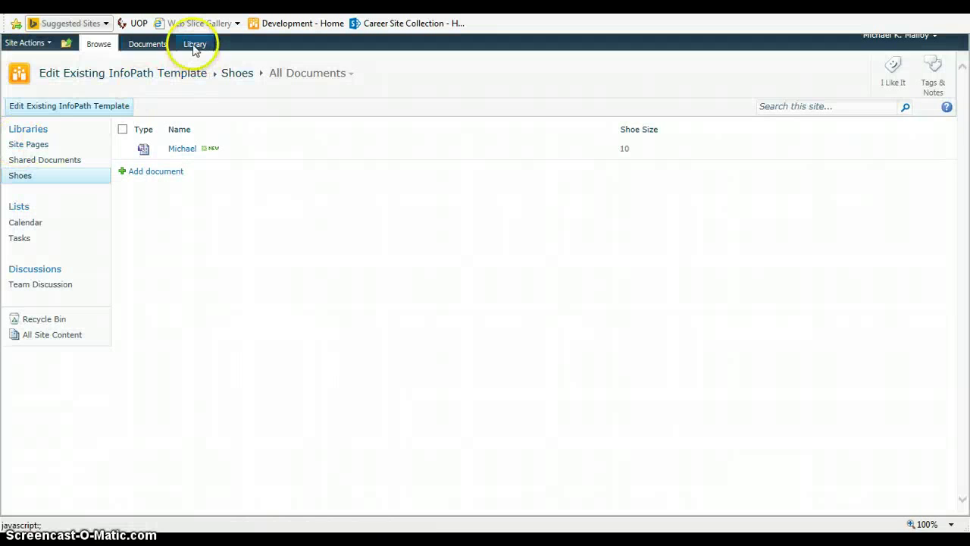
pyautogui.click(195, 46)
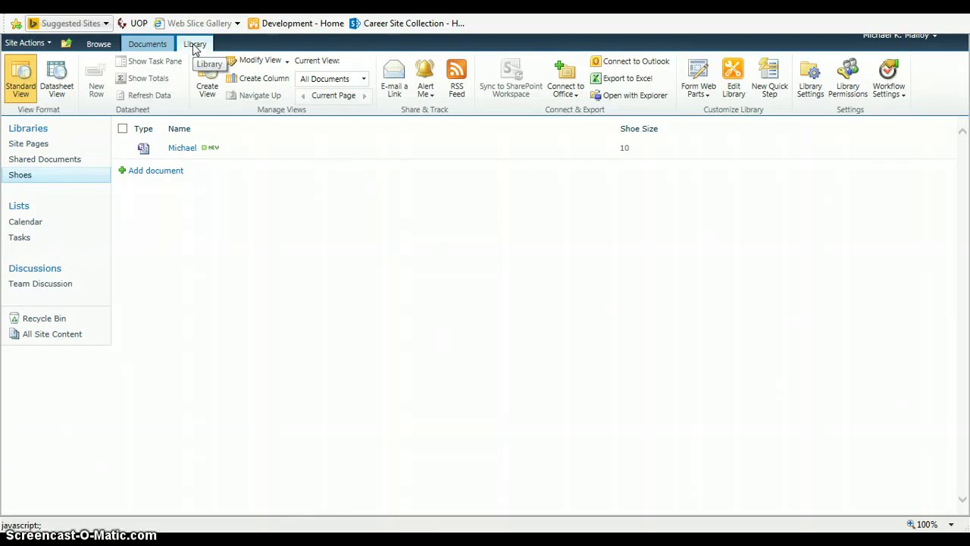
pyautogui.click(804, 89)
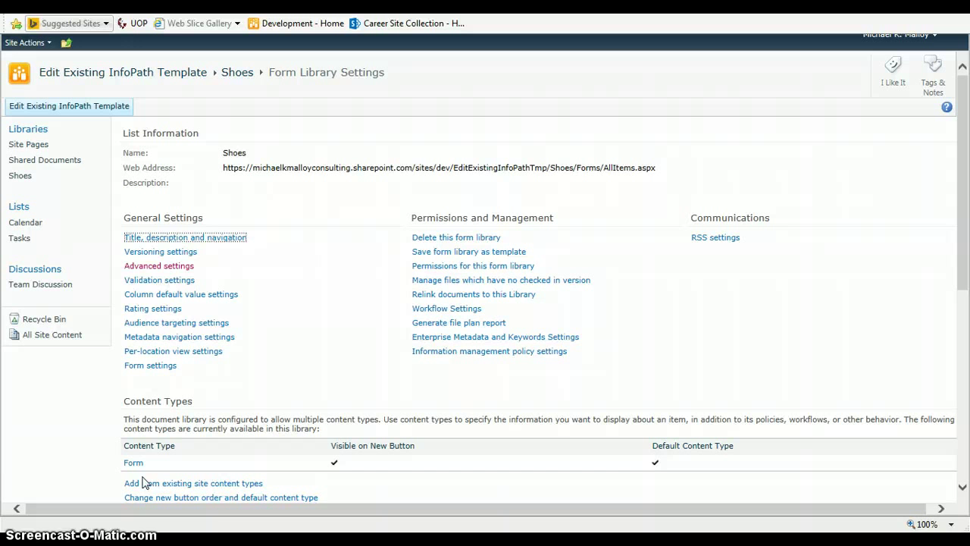
# - Set Allow management of content types to Yes in the form library's advanced settings and save them
pyautogui.click(144, 268)
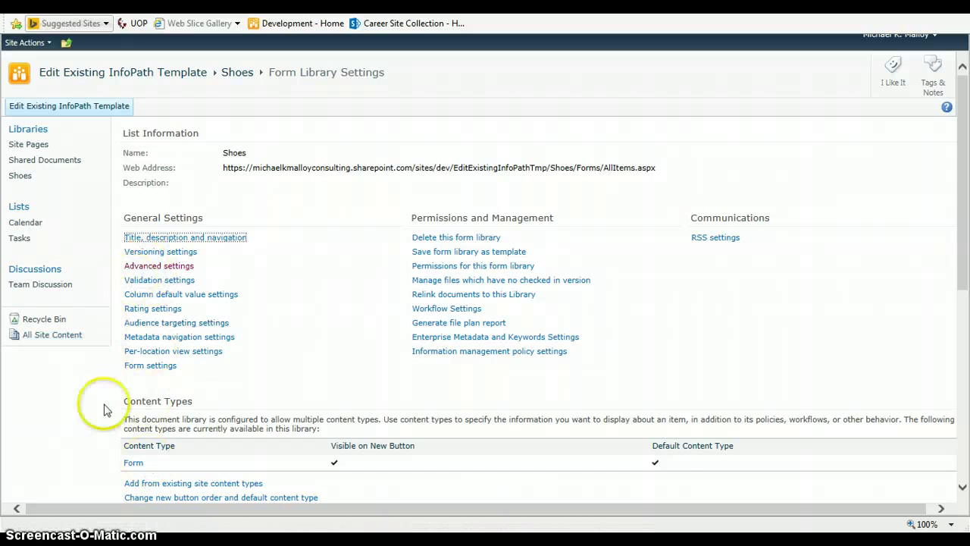
pyautogui.click(163, 267)
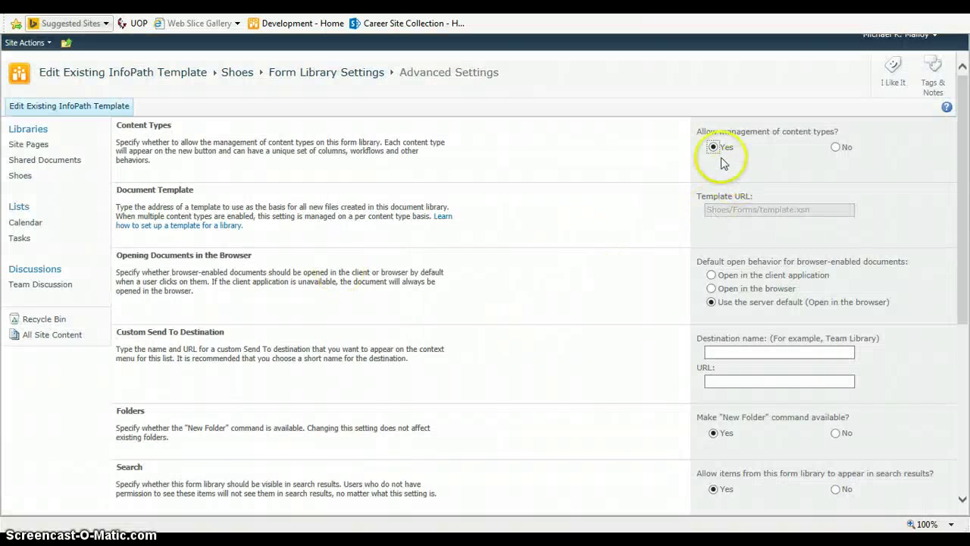
pyautogui.click(712, 147)
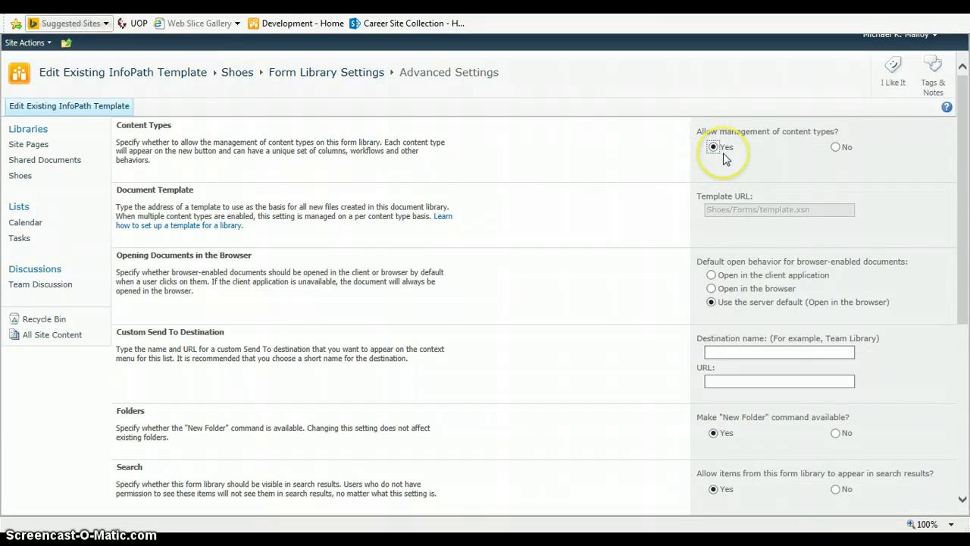
pyautogui.scroll(-5, 728, 181)
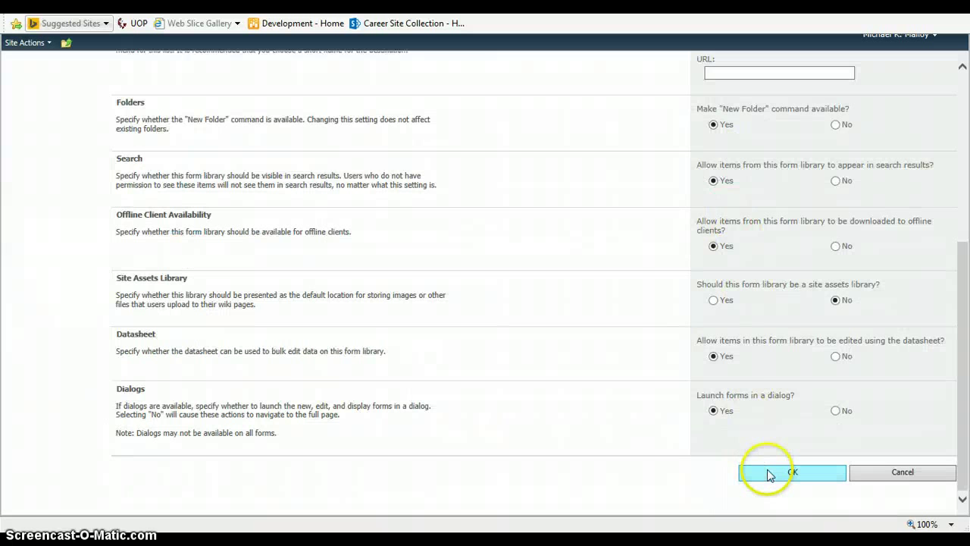
pyautogui.click(770, 475)
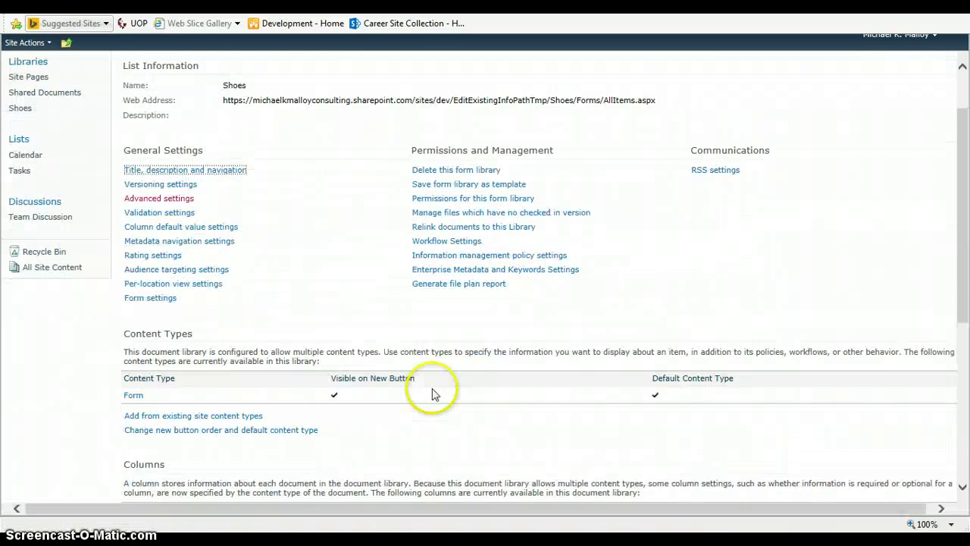
# - Open the Form content type's advanced settings and bring up its template for editing in InfoPath Designer
pyautogui.scroll(-2, 303, 379)
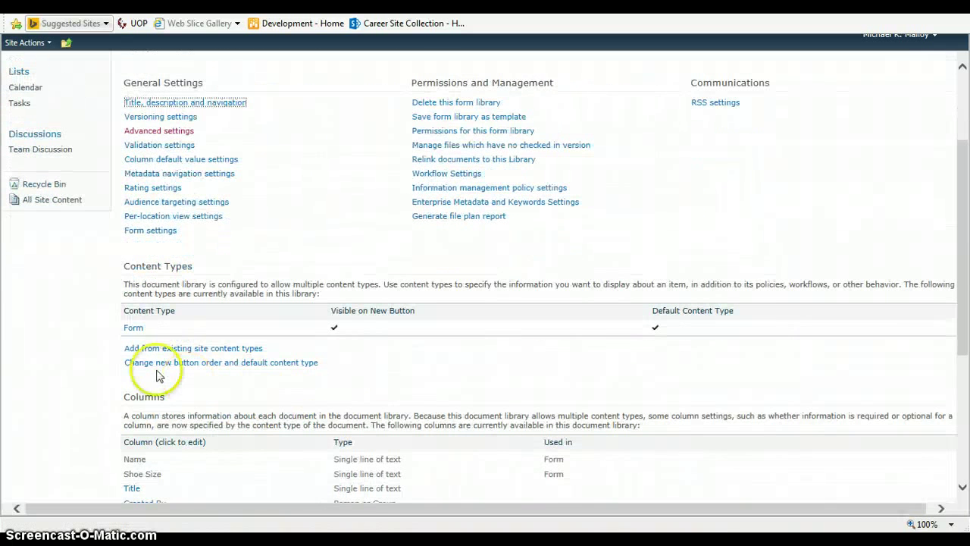
pyautogui.click(134, 329)
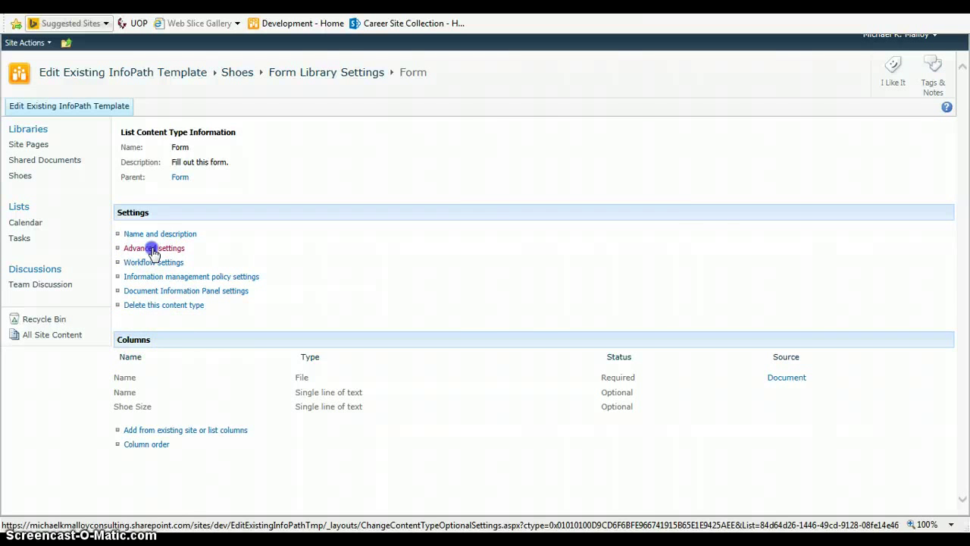
pyautogui.click(152, 251)
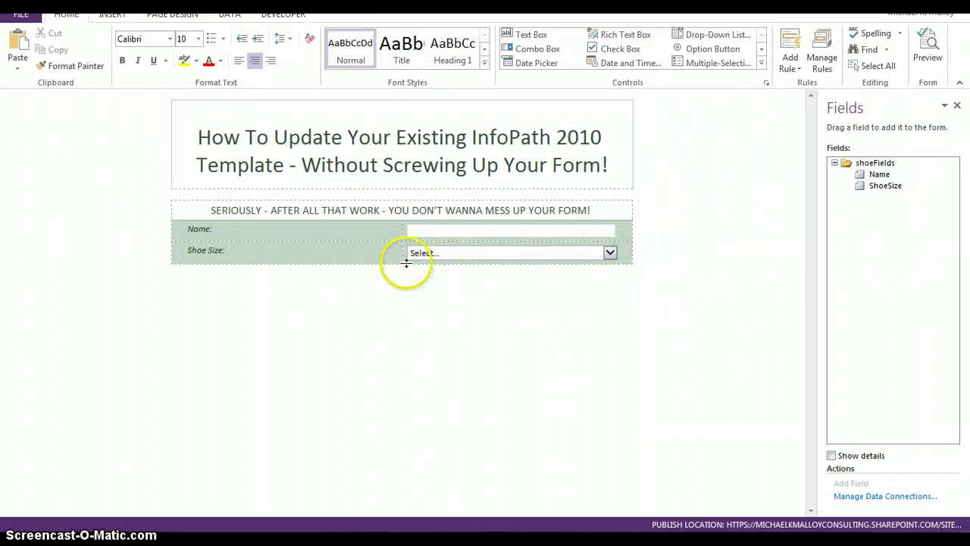
# - Add a text field named Color to the shoeFields group
pyautogui.click(375, 252)
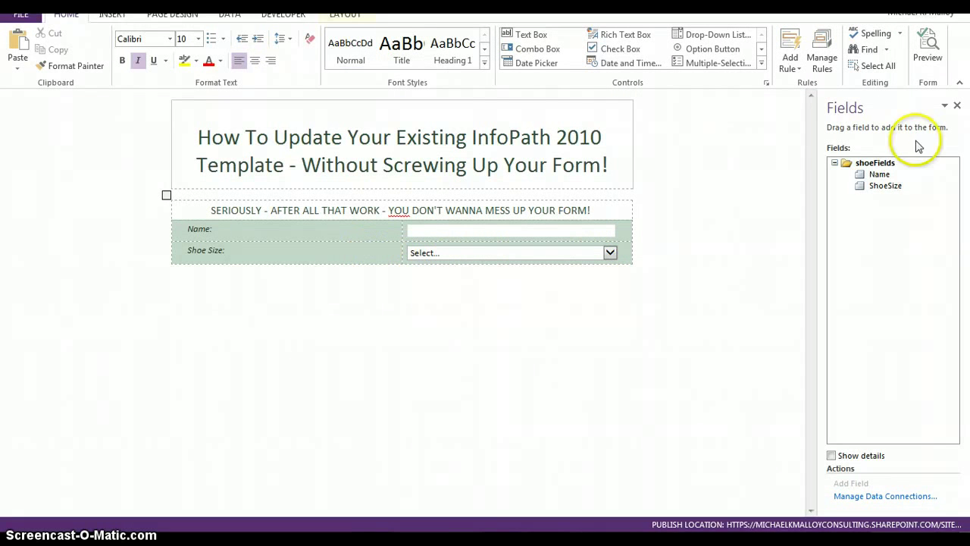
pyautogui.rightClick(877, 166)
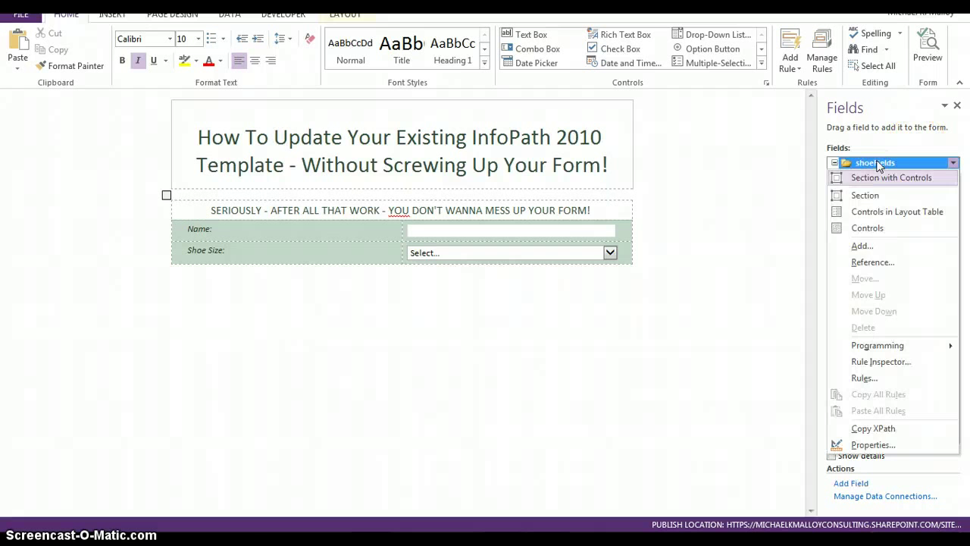
pyautogui.click(867, 246)
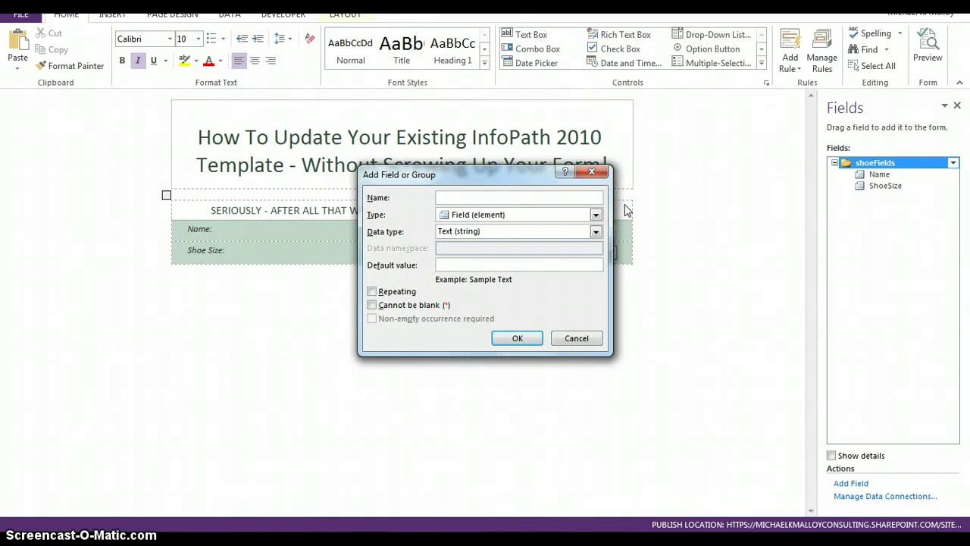
pyautogui.write('Color')
pyautogui.press('Return')
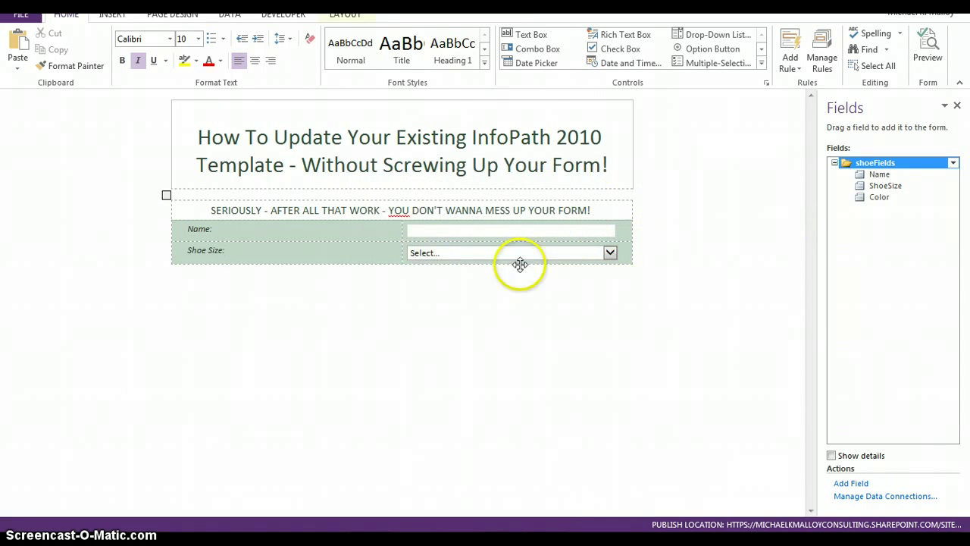
# - Insert a table row below Shoe Size and place the Color field in it
pyautogui.click(627, 248)
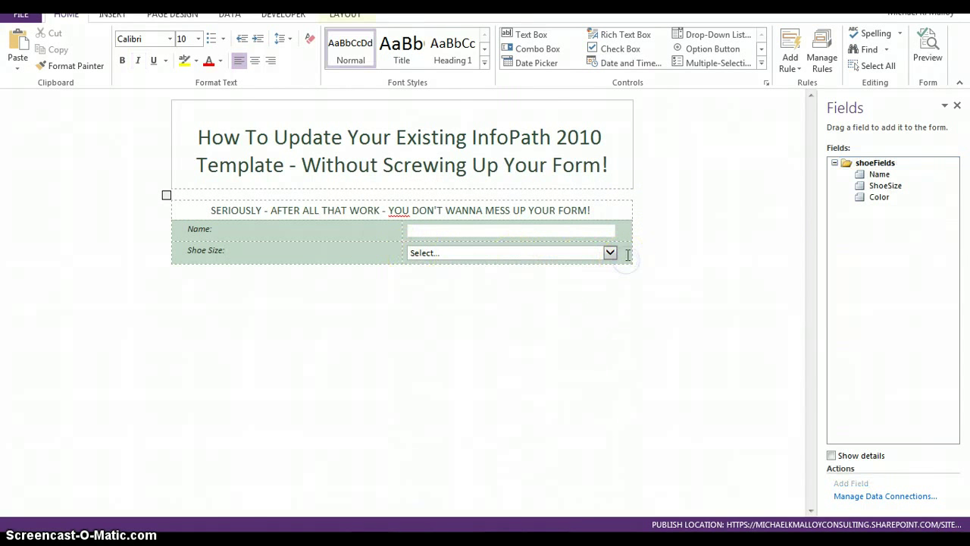
pyautogui.rightClick(626, 254)
pyautogui.moveTo(656, 341)
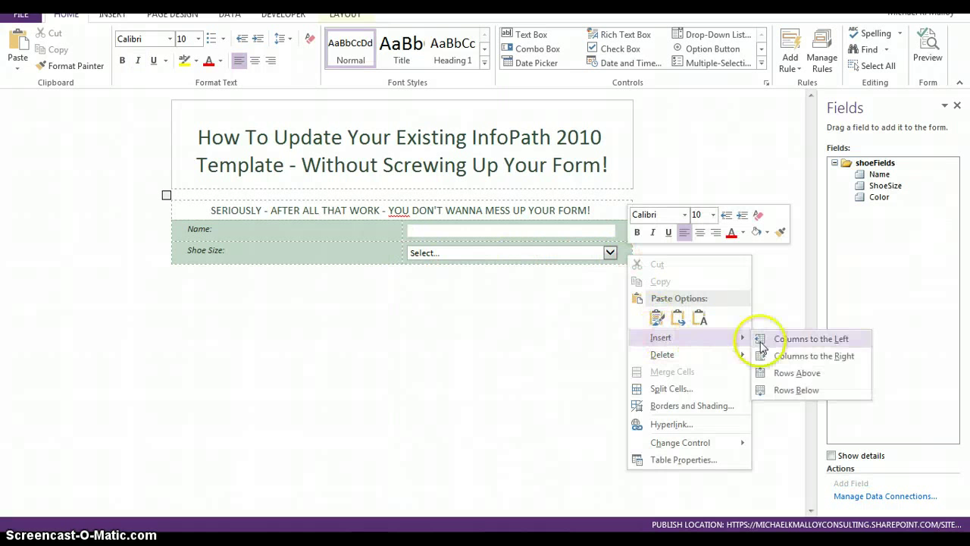
pyautogui.click(781, 388)
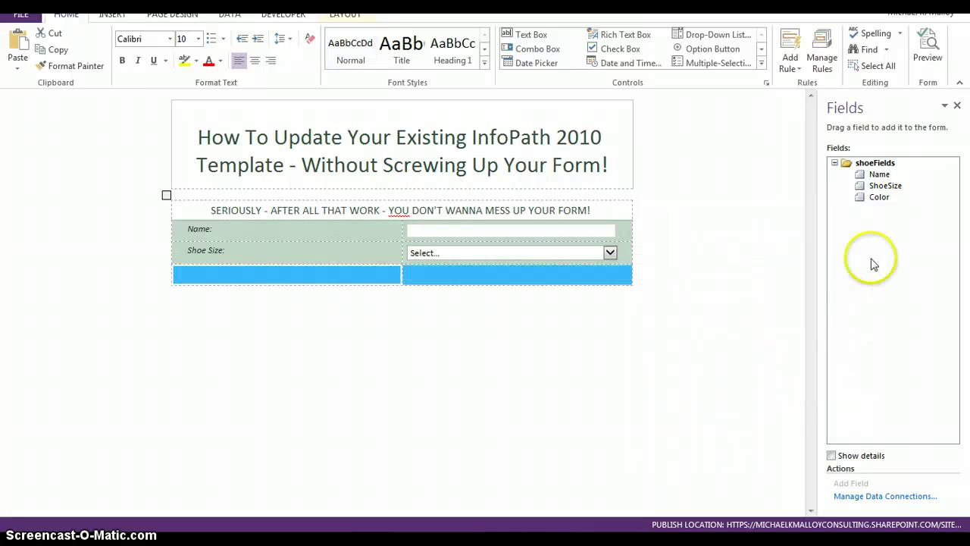
pyautogui.moveTo(876, 198); pyautogui.dragTo(420, 265)
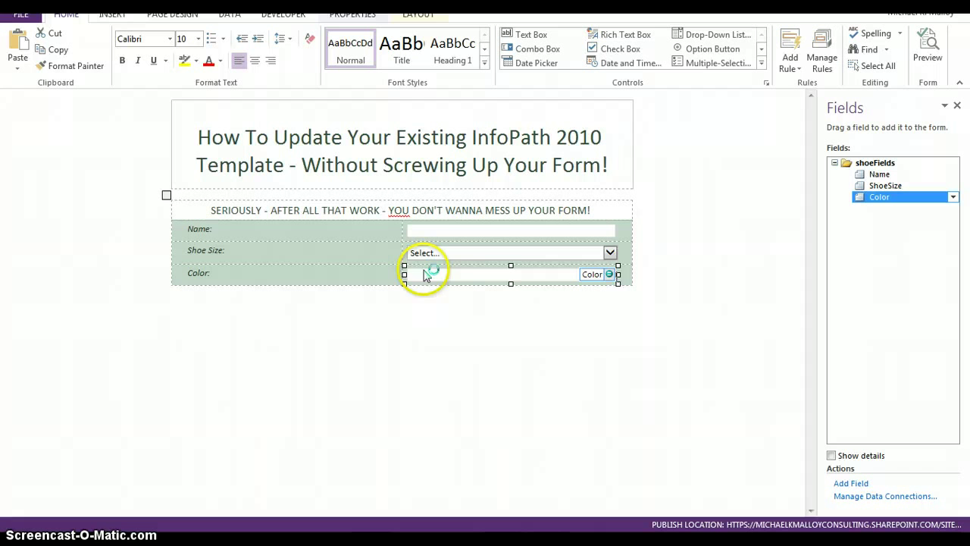
# - Change the Color text box into a drop-down list box
pyautogui.rightClick(445, 278)
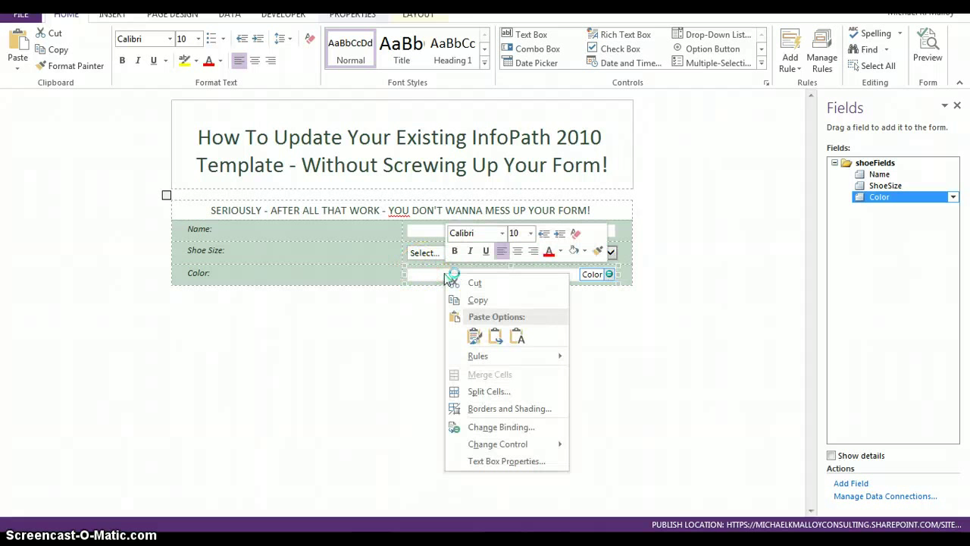
pyautogui.click(491, 446)
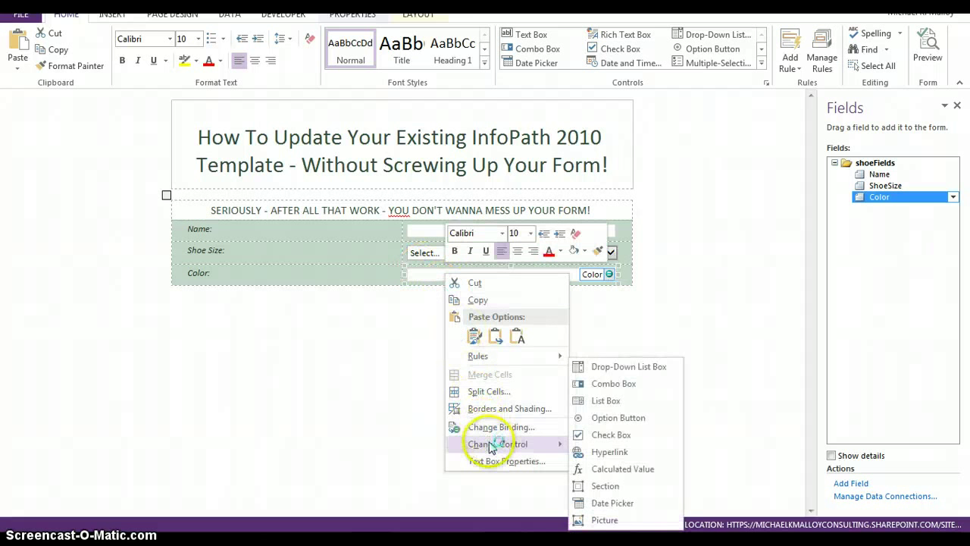
pyautogui.click(622, 367)
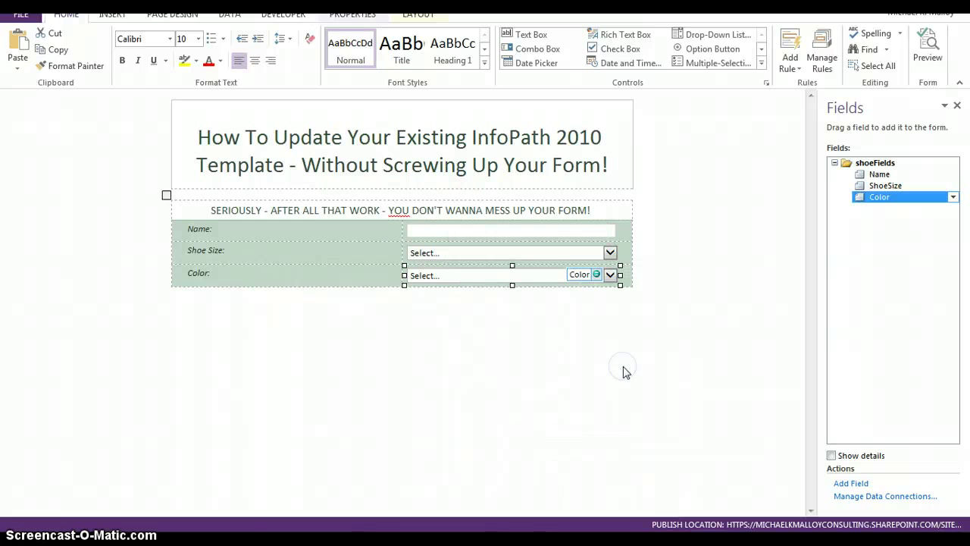
# - Add the choices Black and Cordovan to the Color drop-down list
pyautogui.click(526, 280)
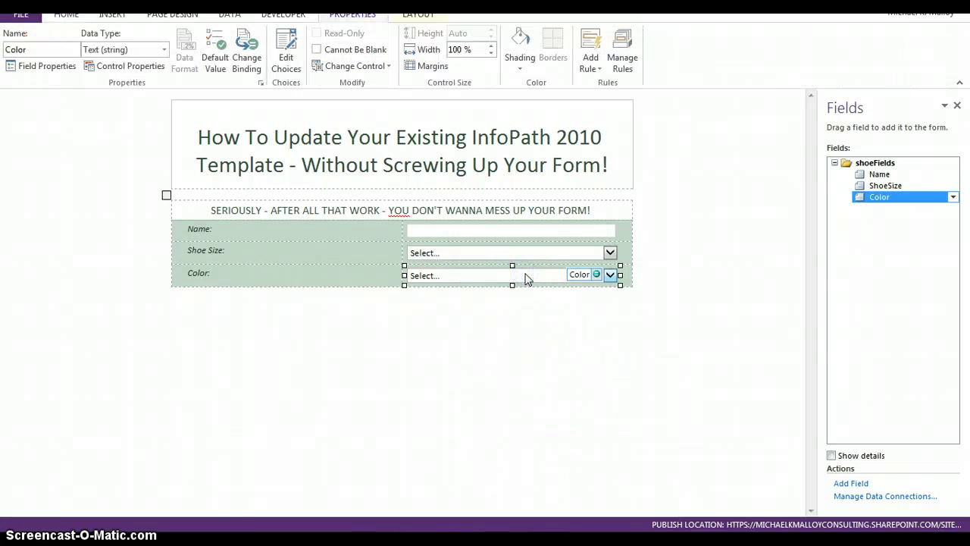
pyautogui.click(133, 68)
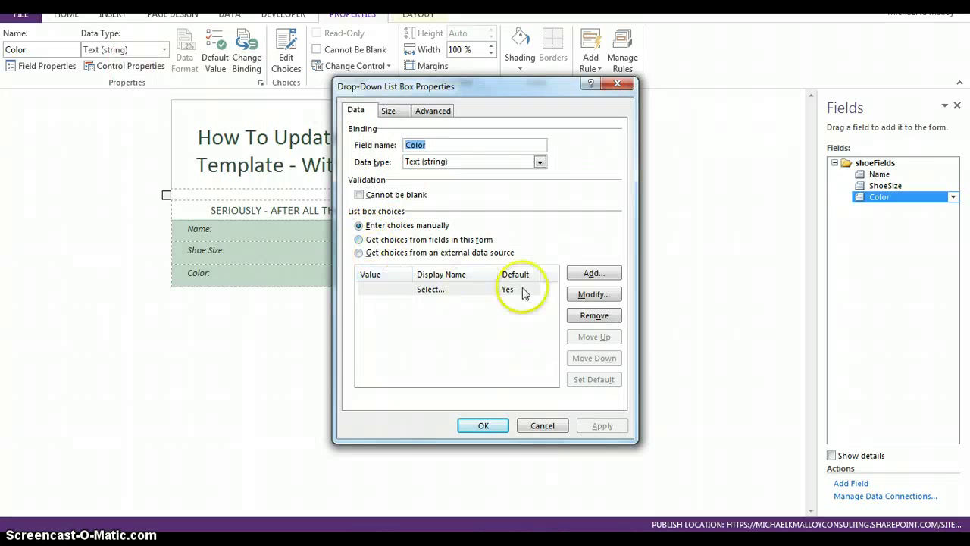
pyautogui.click(591, 275)
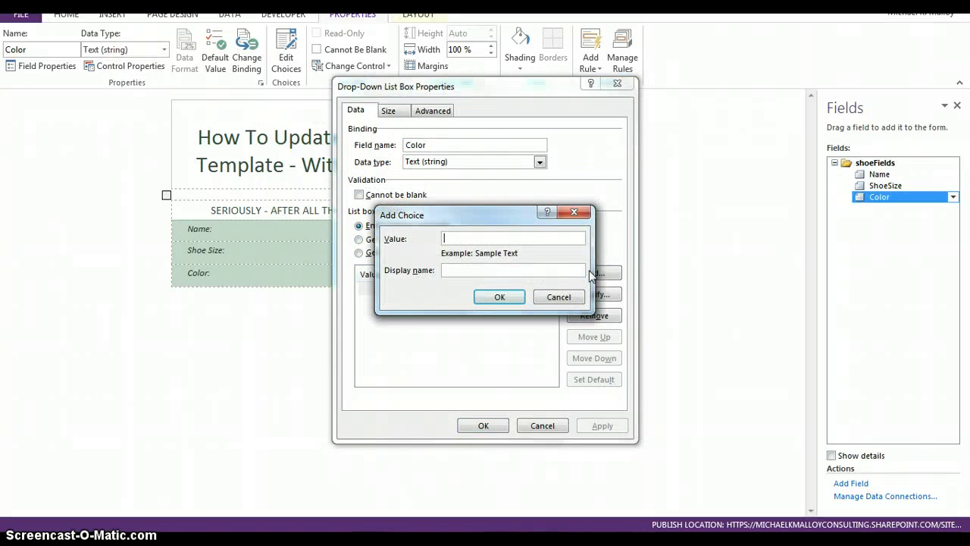
pyautogui.press('Return')
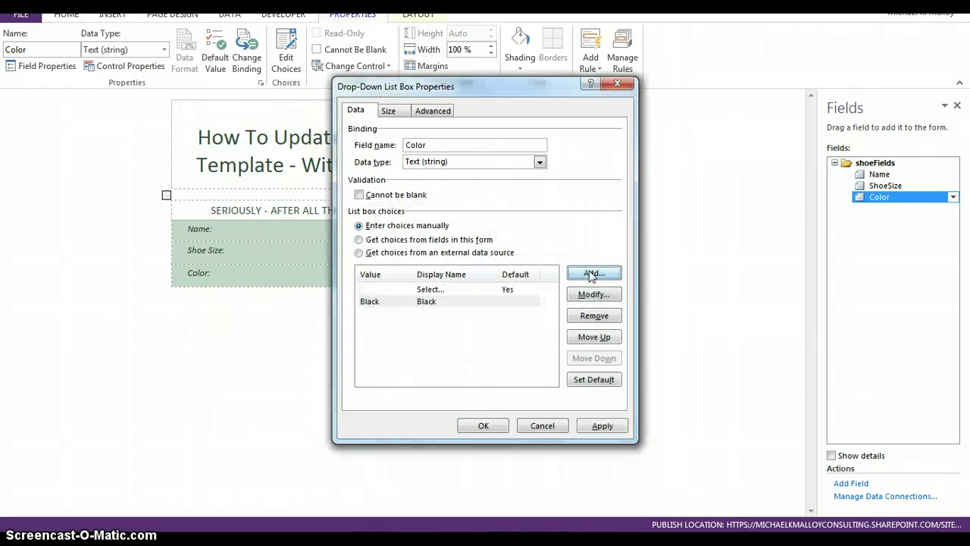
pyautogui.click(592, 274)
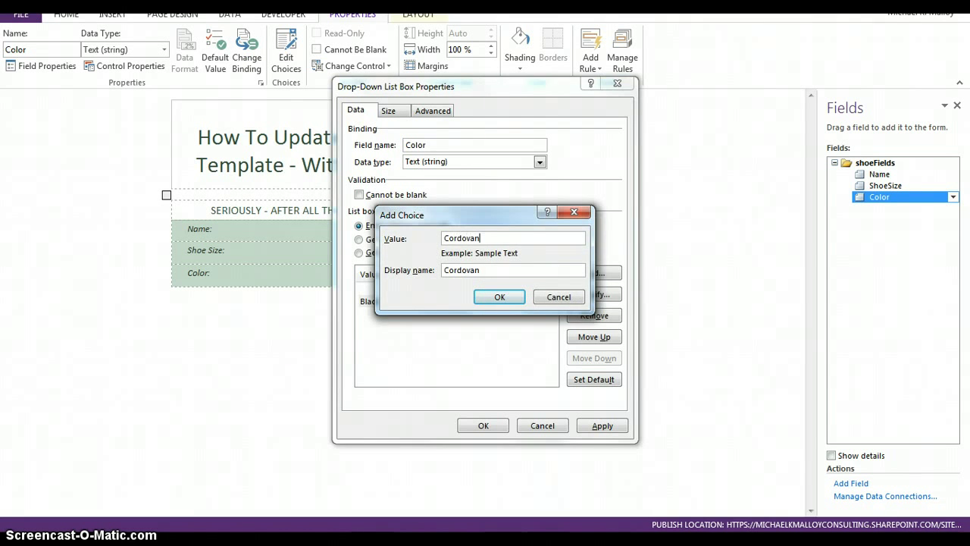
pyautogui.press('Return')
pyautogui.click(482, 426)
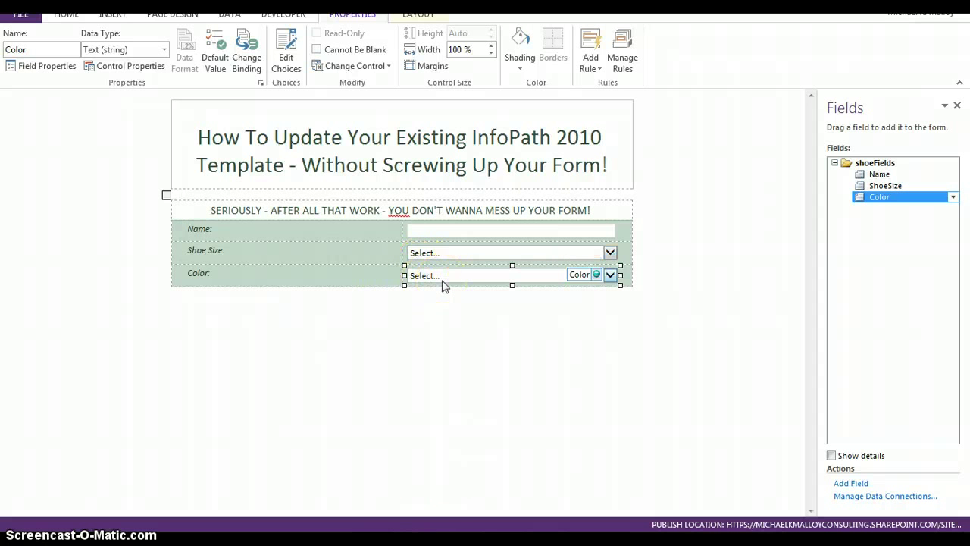
# - Save the form template as Shoes in a new desktop folder named ShoeUpdates
pyautogui.click(22, 14)
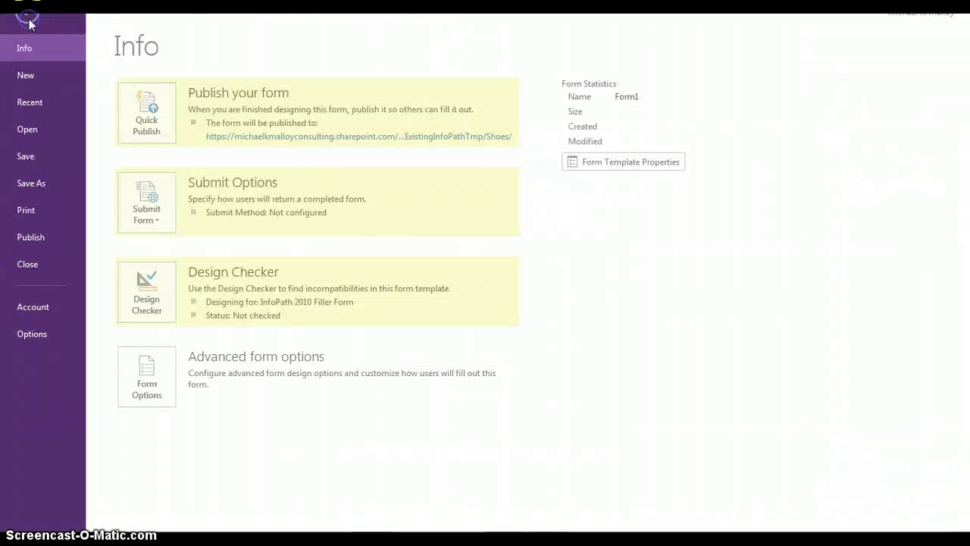
pyautogui.click(32, 184)
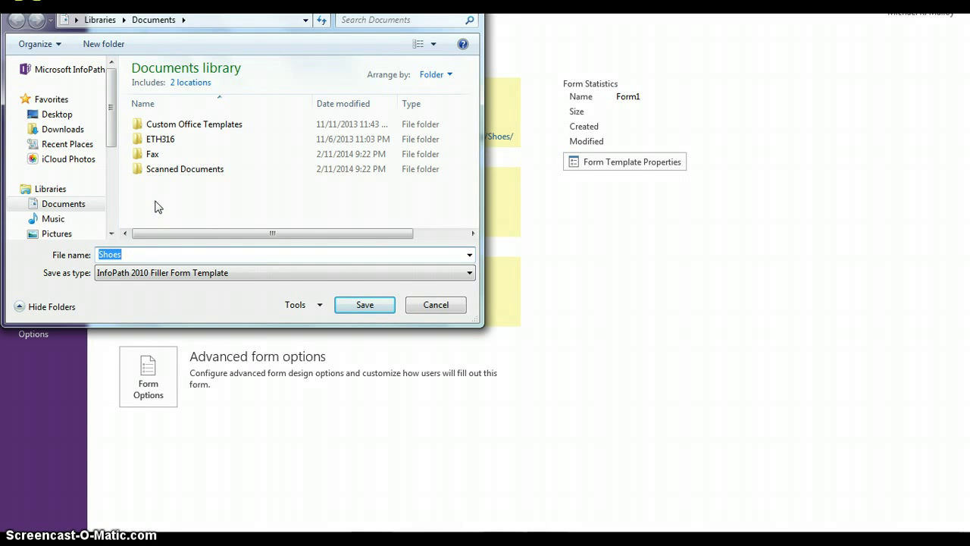
pyautogui.click(55, 113)
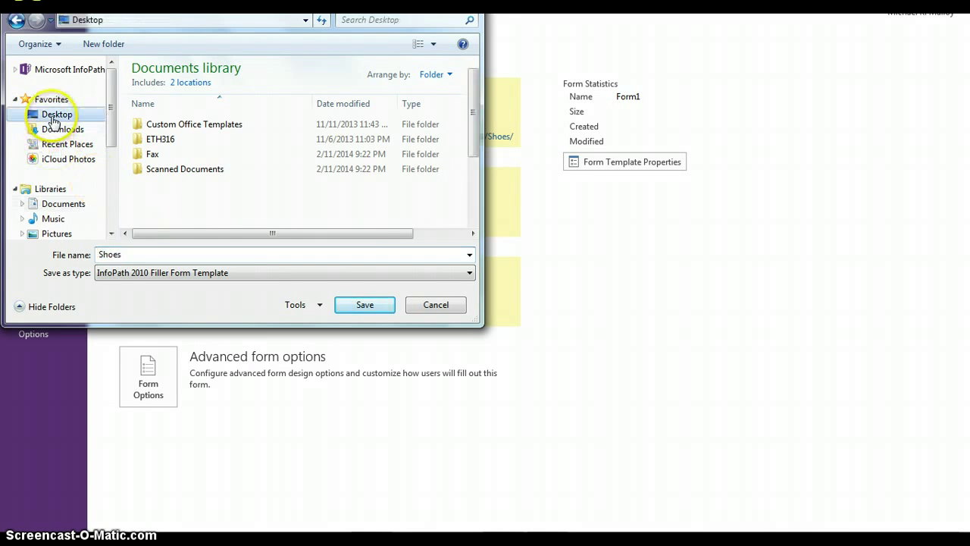
pyautogui.click(95, 45)
pyautogui.write('Sor')
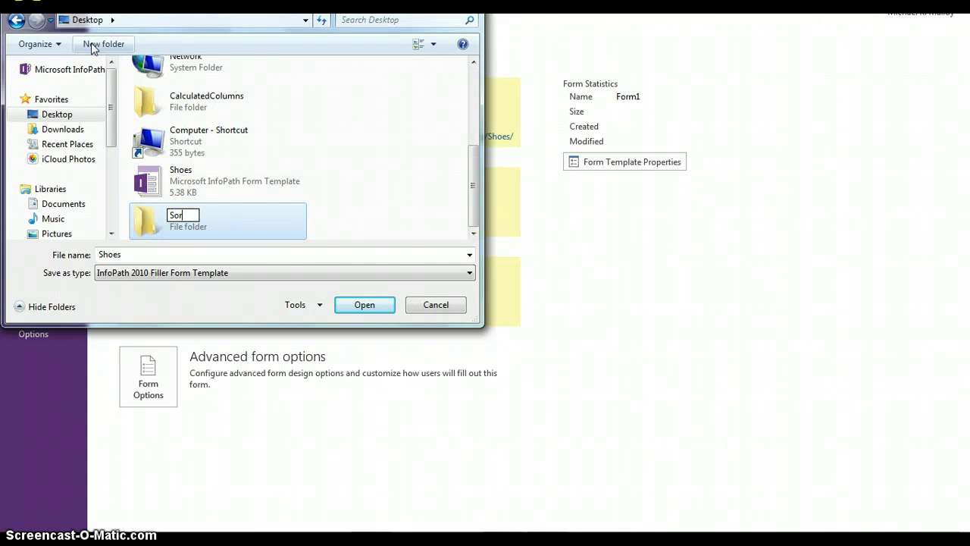
pyautogui.write('oeUpdates')
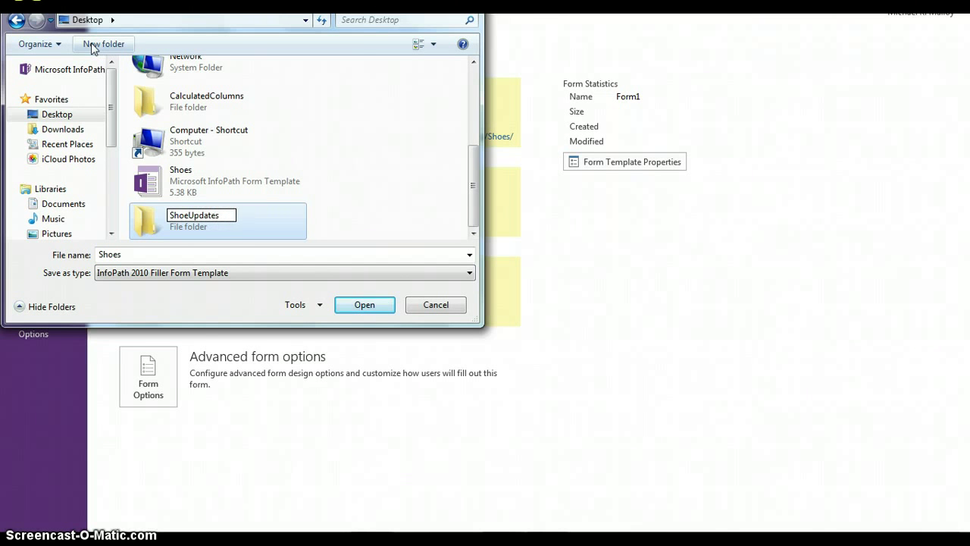
pyautogui.press('Return')
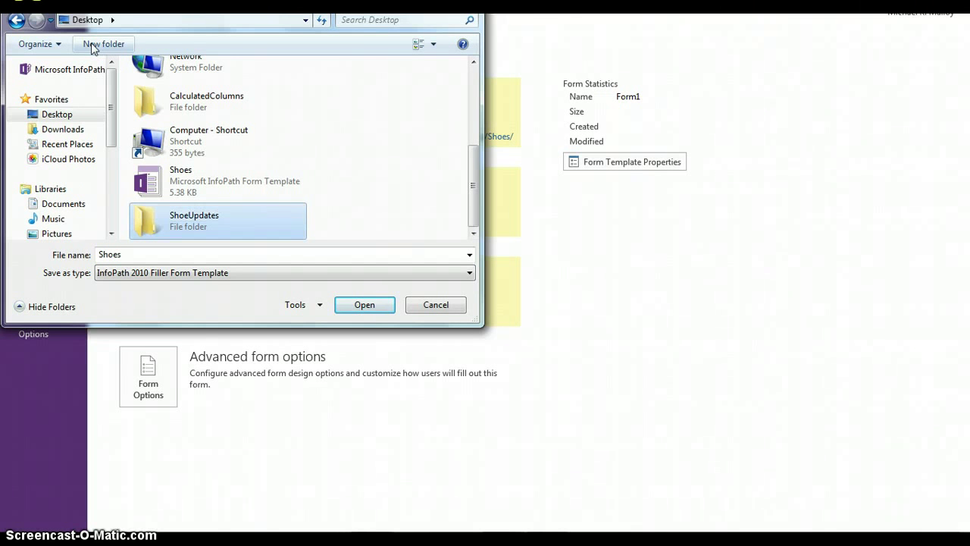
pyautogui.doubleClick(163, 220)
pyautogui.click(363, 305)
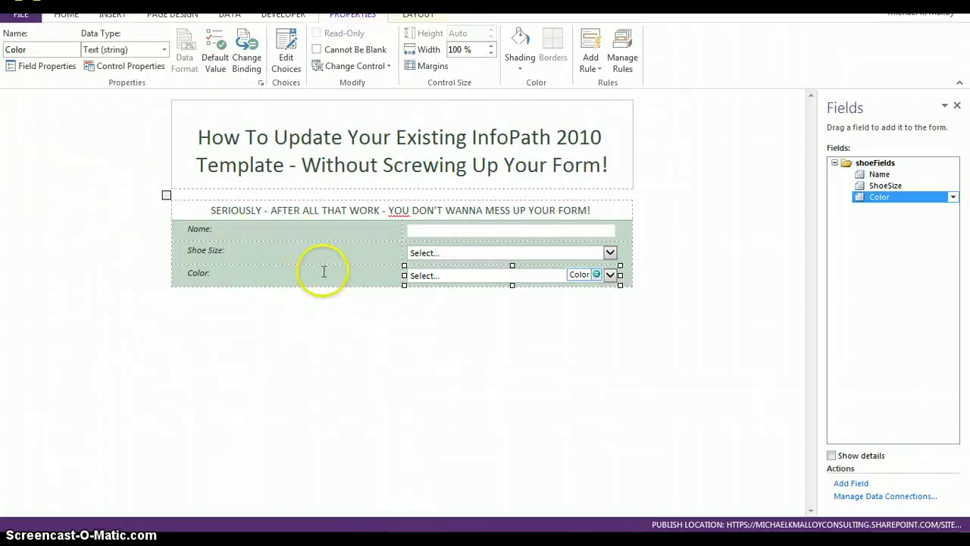
# - Set up publishing the template to the SharePoint server as an update to the existing Shoes form library
pyautogui.click(21, 17)
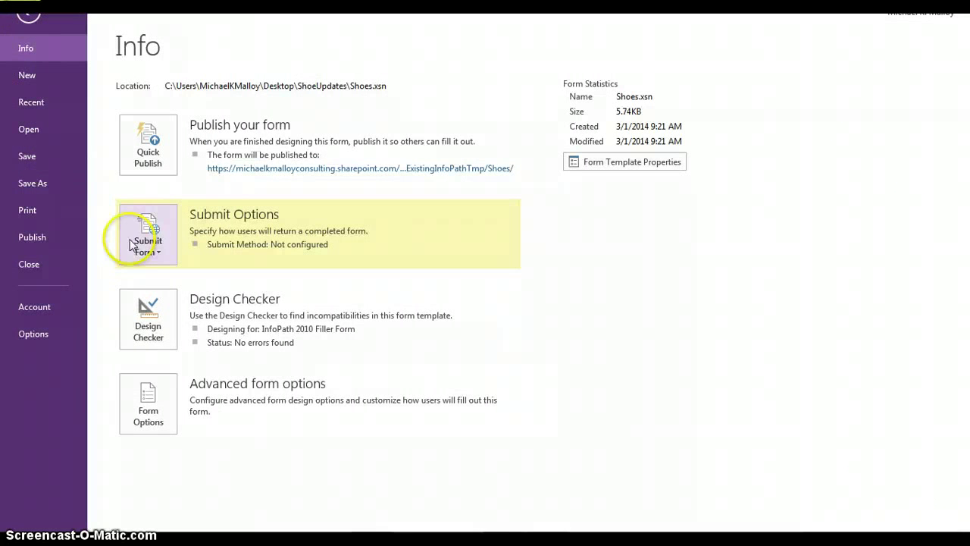
pyautogui.click(30, 237)
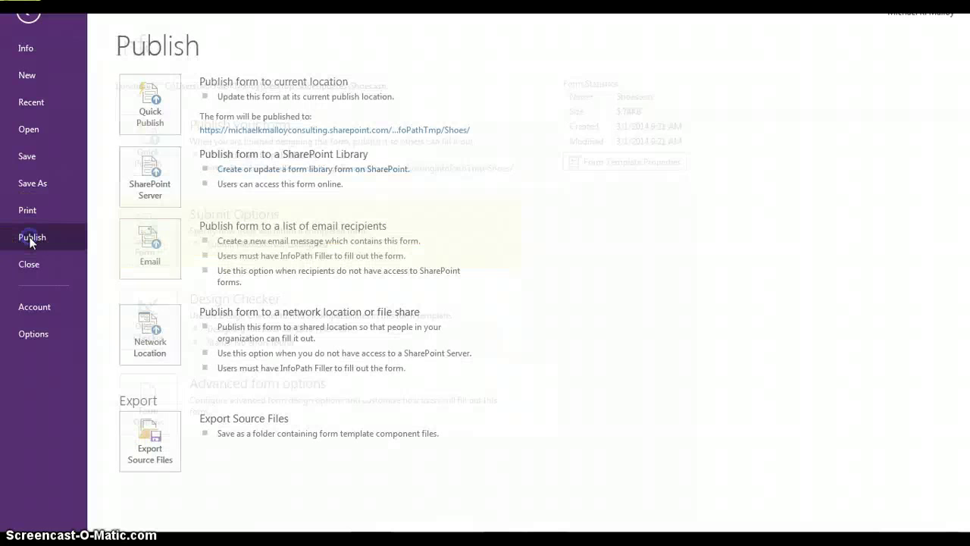
pyautogui.click(149, 195)
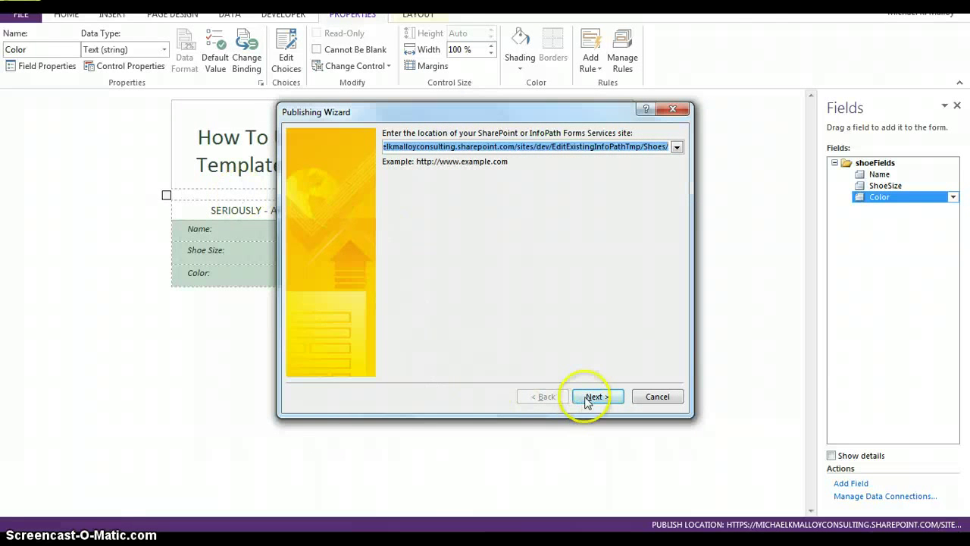
pyautogui.click(588, 399)
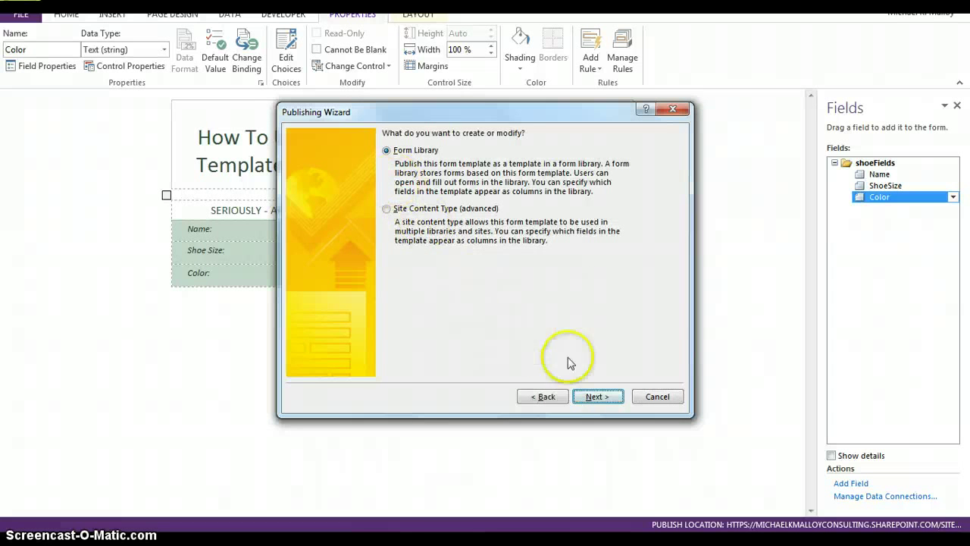
pyautogui.click(596, 397)
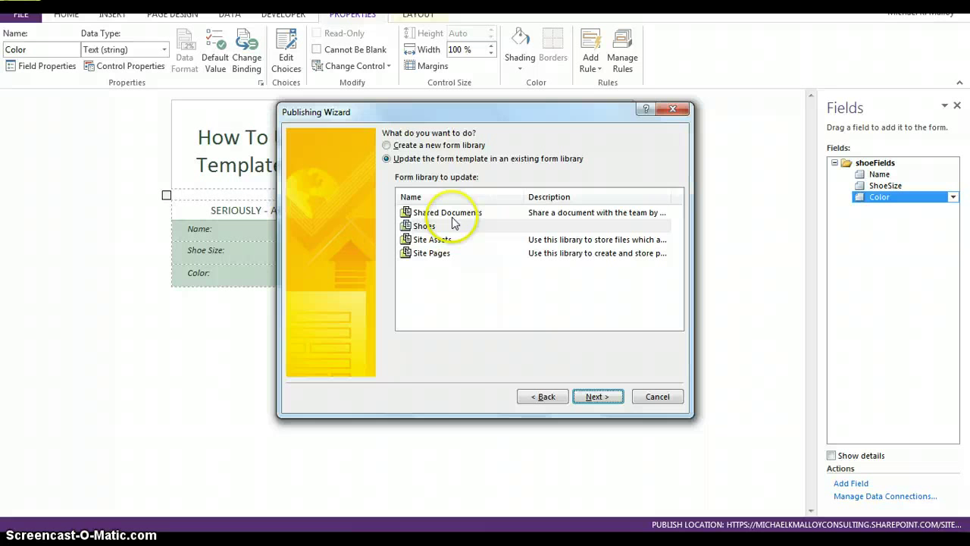
pyautogui.click(600, 396)
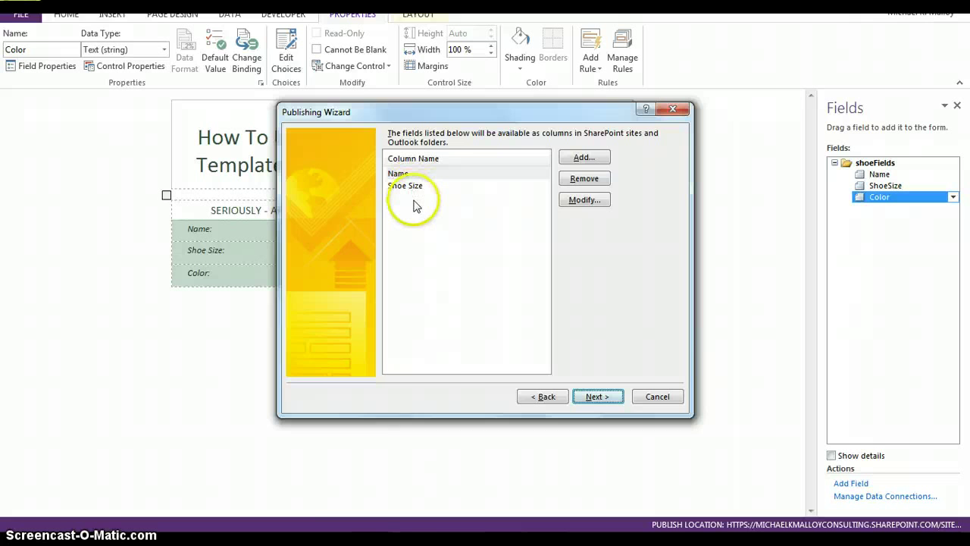
# - Add the Color field to the columns available in the SharePoint library
pyautogui.click(585, 158)
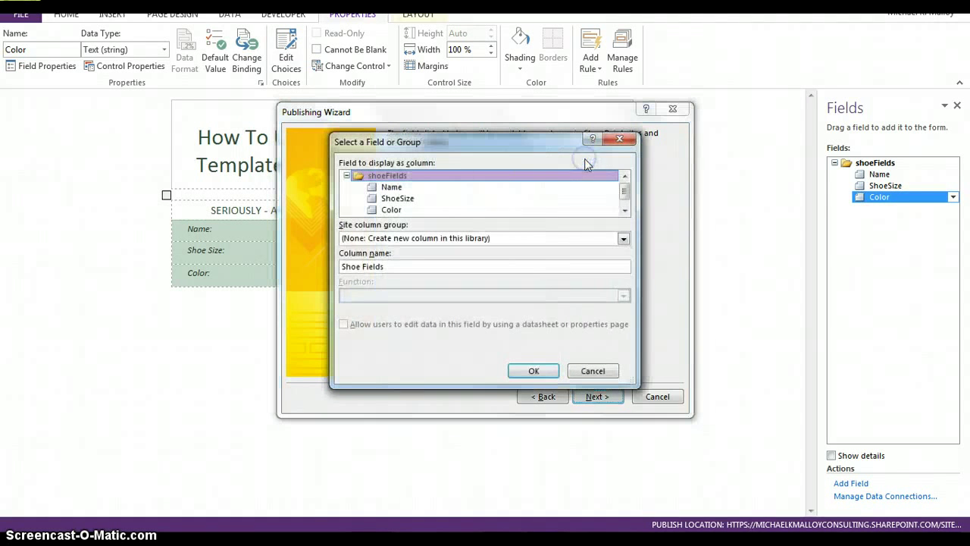
pyautogui.click(623, 193)
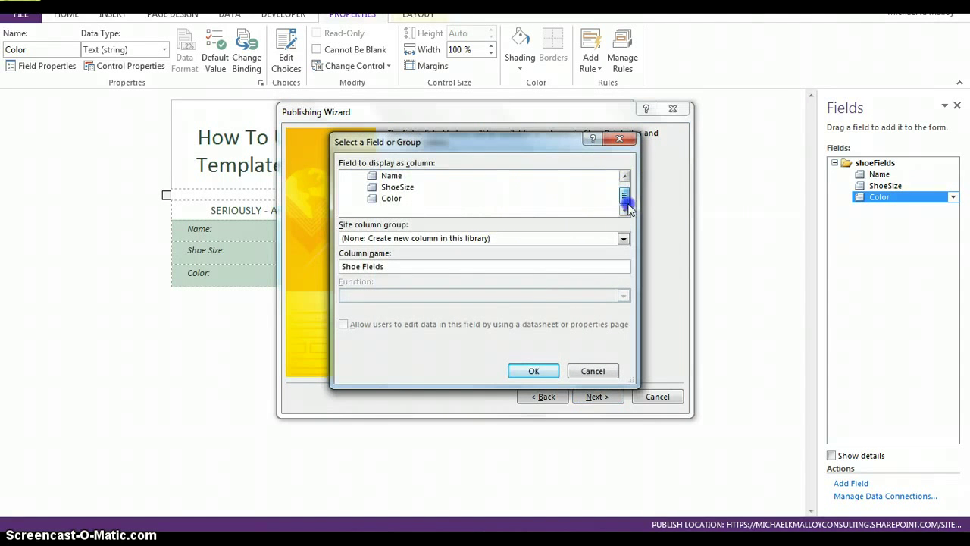
pyautogui.click(393, 198)
pyautogui.doubleClick(394, 199)
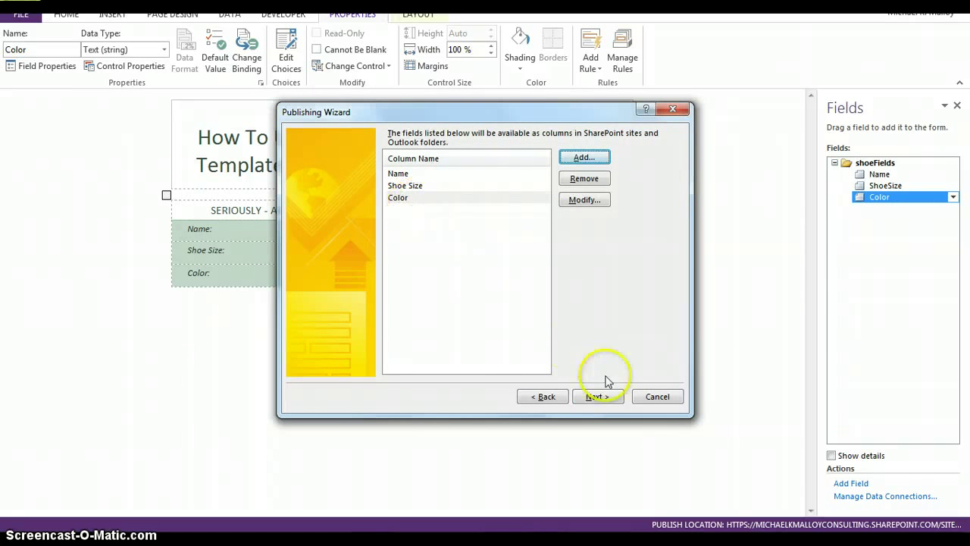
# - Publish the updated form template to the Shoes library and close the Publishing Wizard
pyautogui.click(599, 398)
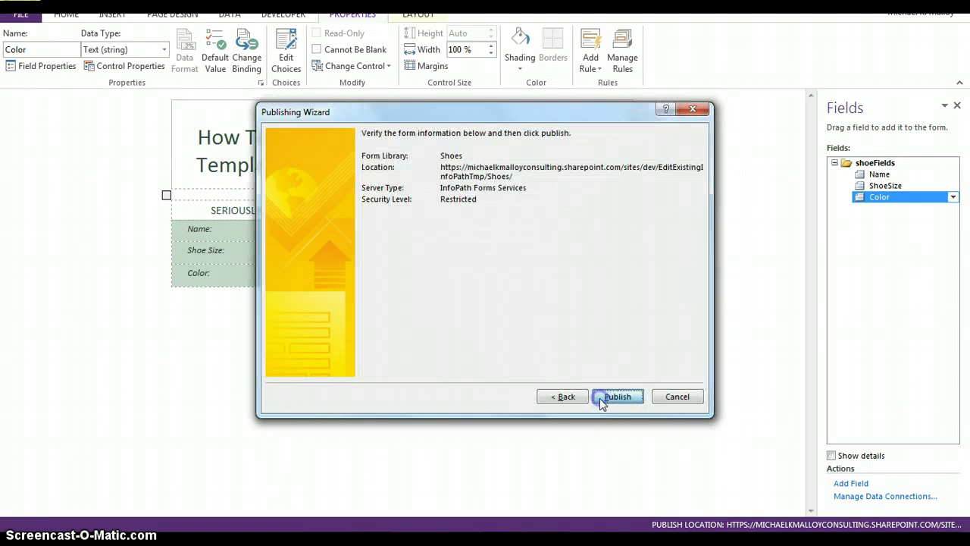
pyautogui.click(606, 396)
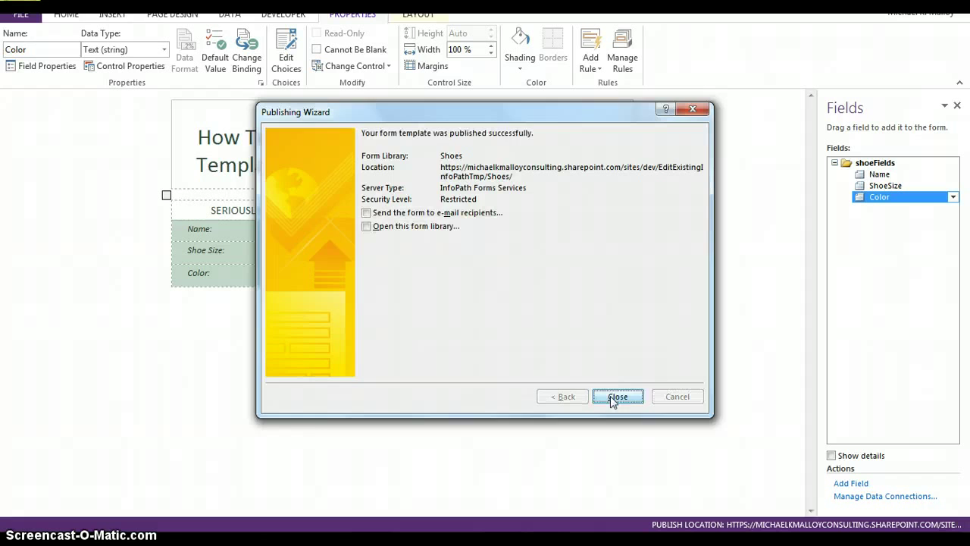
pyautogui.click(614, 397)
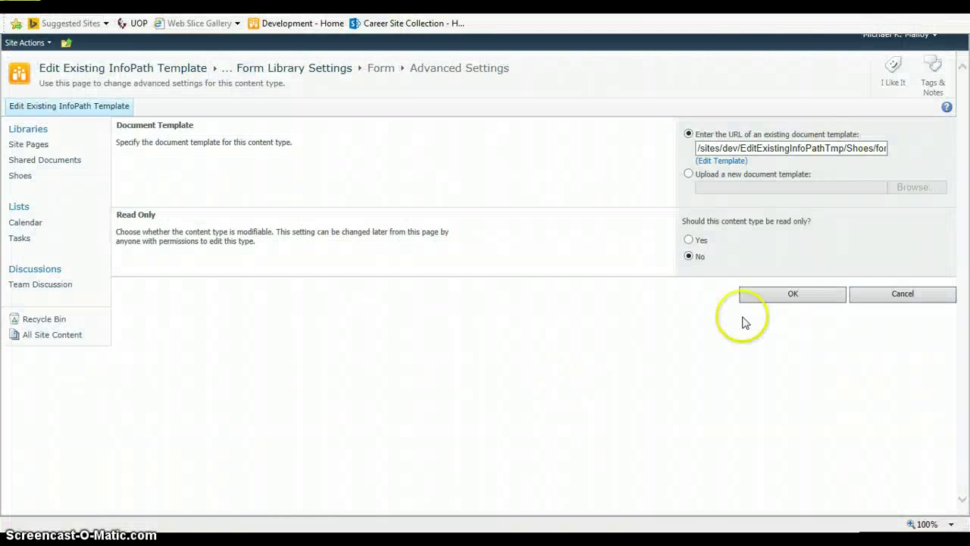
# - Leave the advanced settings in SharePoint without changes, then add a new form in the Shoes library and update it to the new template version
pyautogui.click(874, 293)
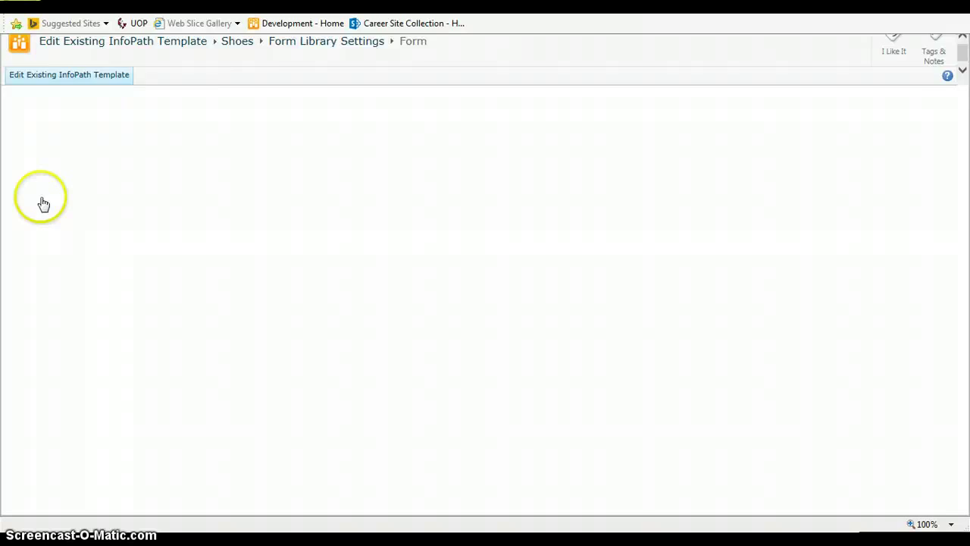
pyautogui.click(21, 178)
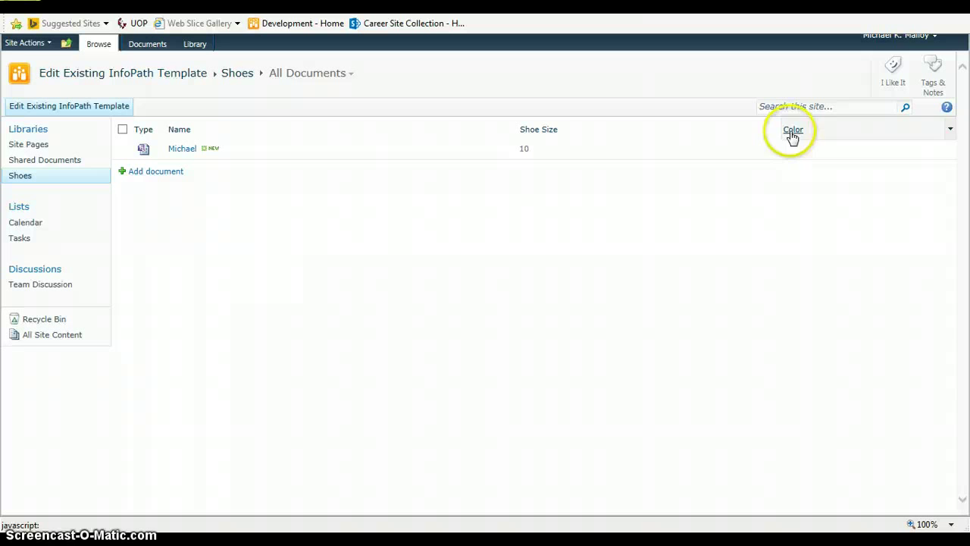
pyautogui.click(152, 173)
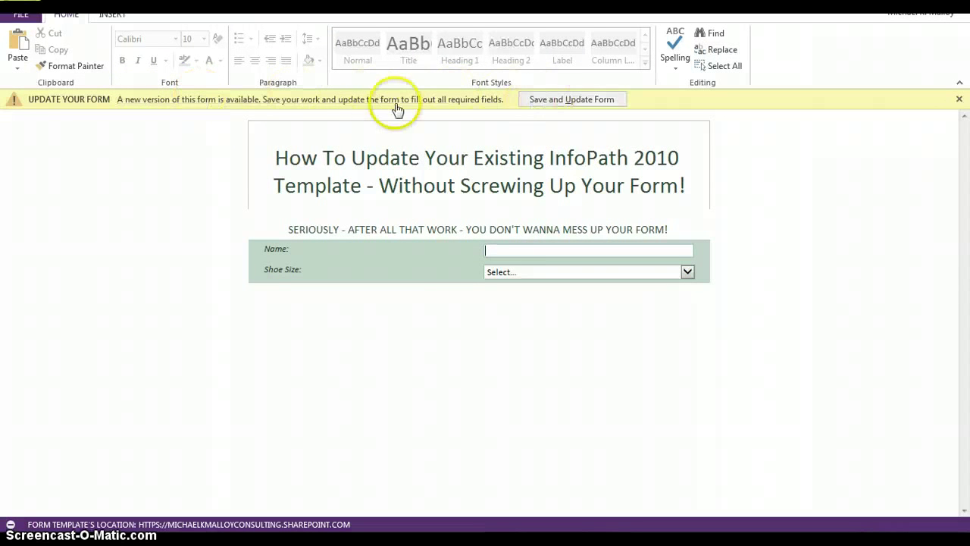
pyautogui.click(533, 99)
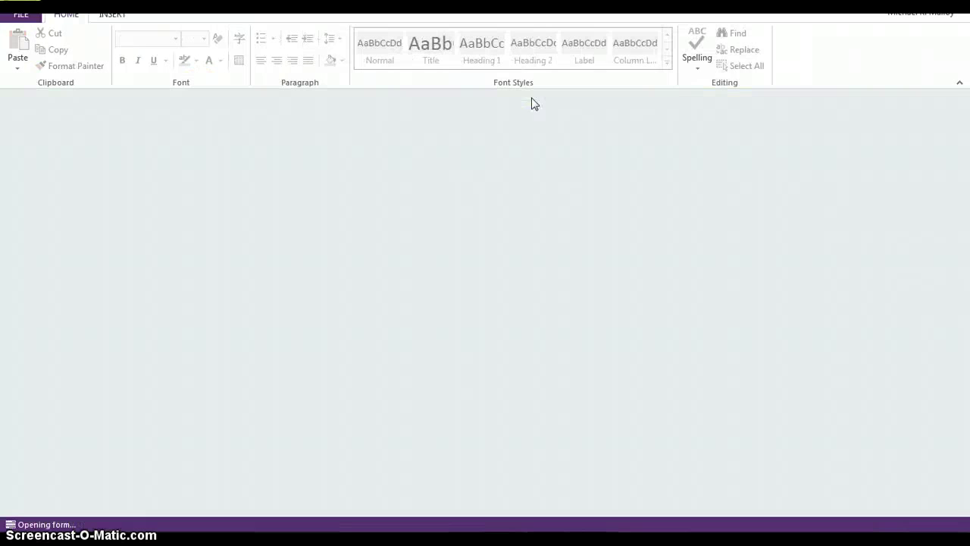